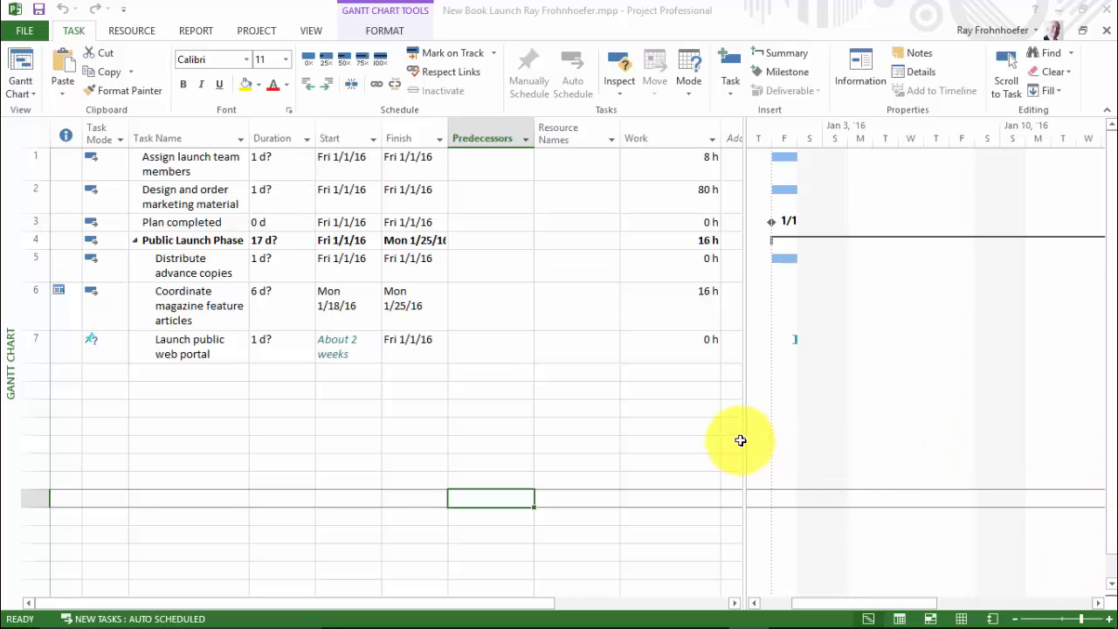
- Widen the task table and add a Successors column after the Work column
{"action": "left_click_drag", "start_coordinate": [743, 440], "coordinate": [826, 439]}
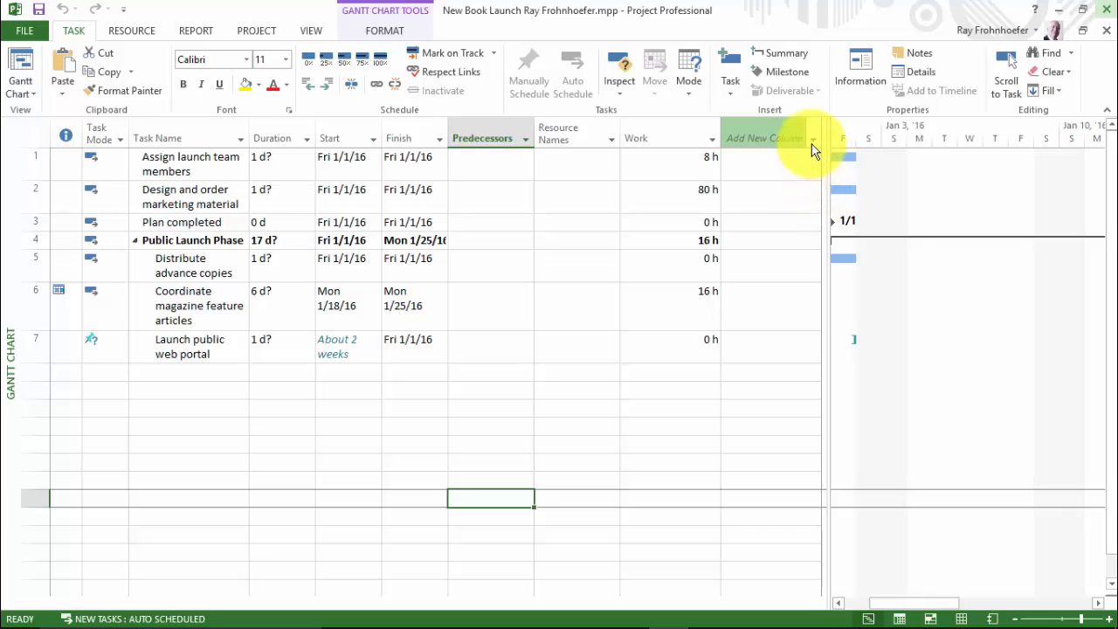
{"action": "left_click", "coordinate": [812, 150]}
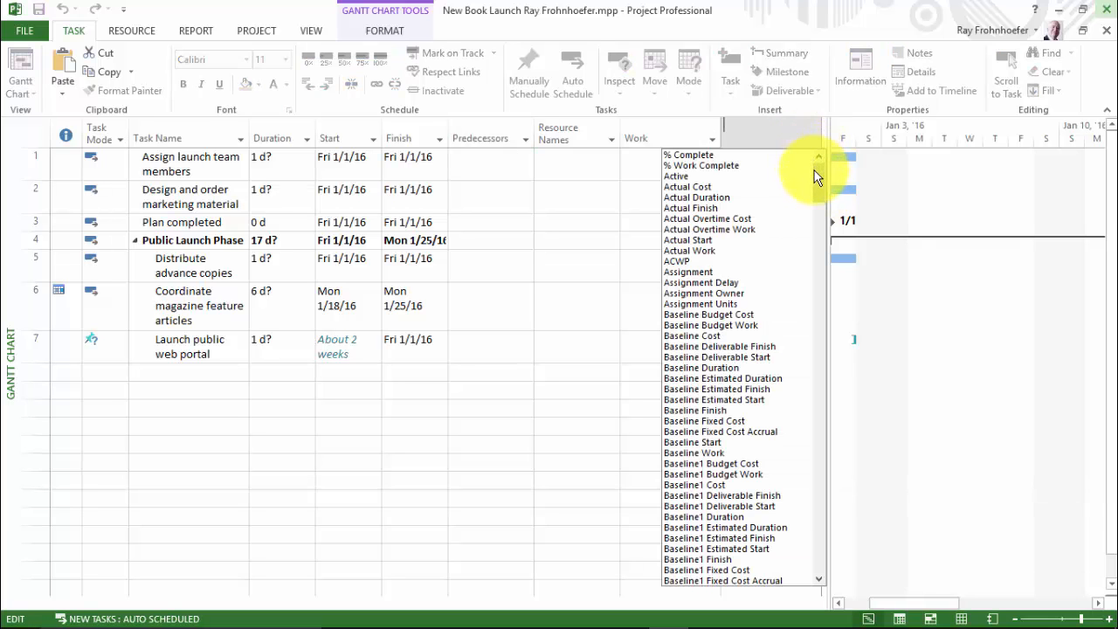
{"action": "left_click_drag", "start_coordinate": [819, 176], "coordinate": [826, 511]}
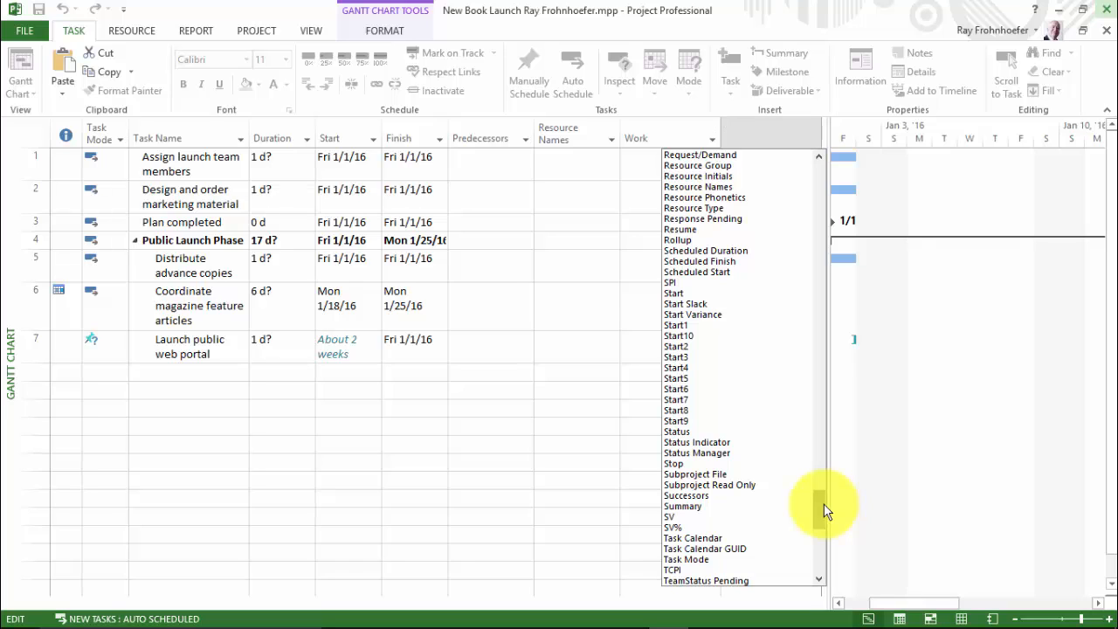
{"action": "left_click", "coordinate": [690, 495]}
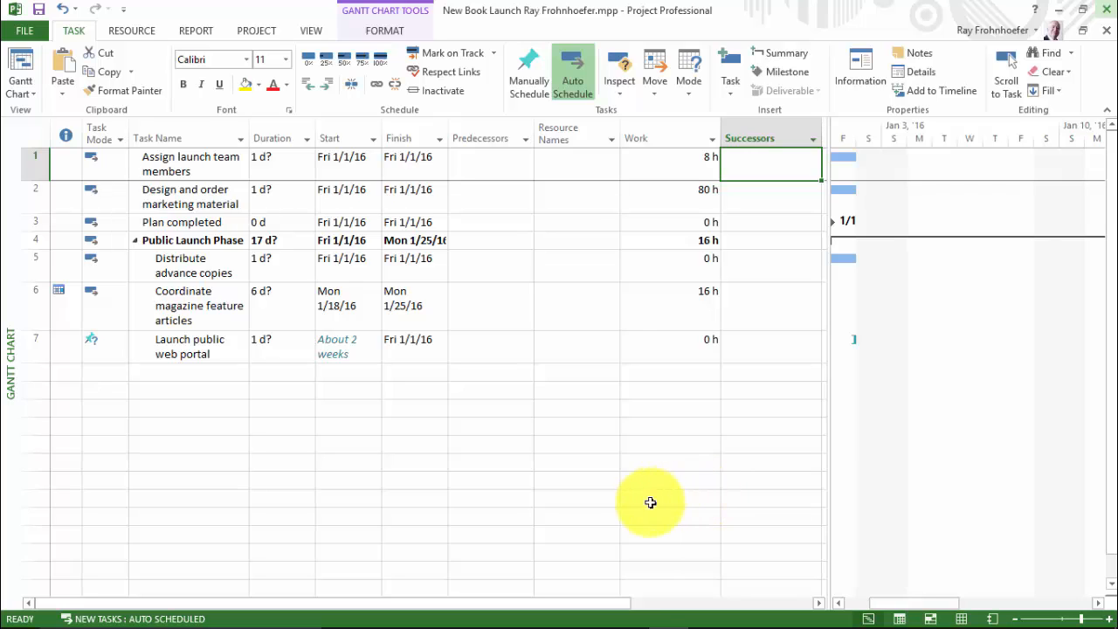
- Link "Assign launch team members" to "Design and order marketing material" as its predecessor
{"action": "left_click", "coordinate": [192, 197], "text": "shift"}
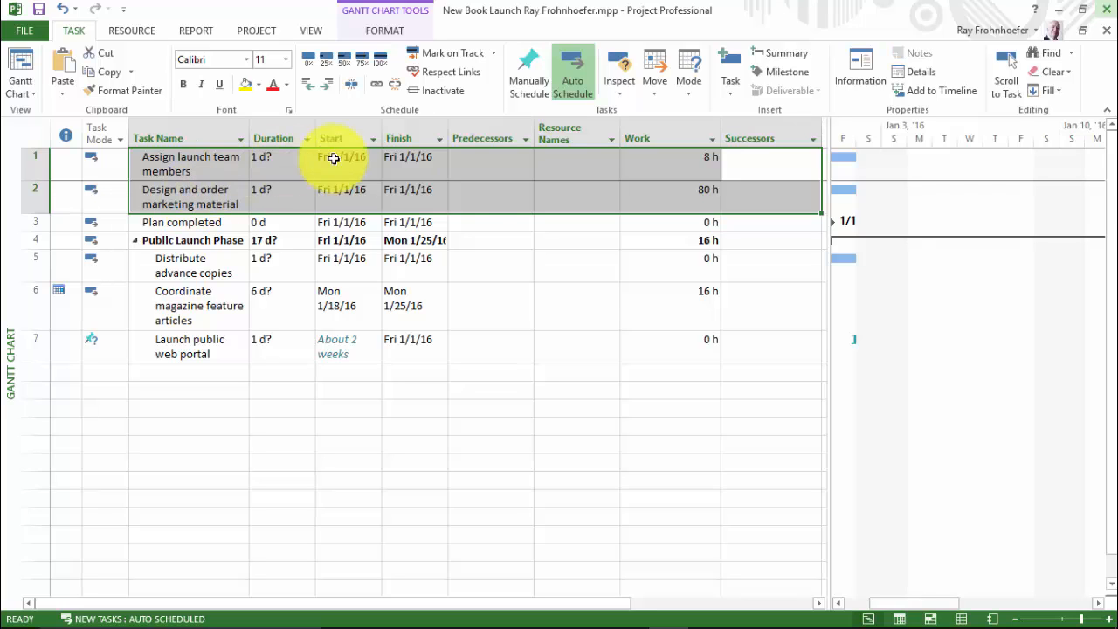
{"action": "left_click", "coordinate": [377, 85]}
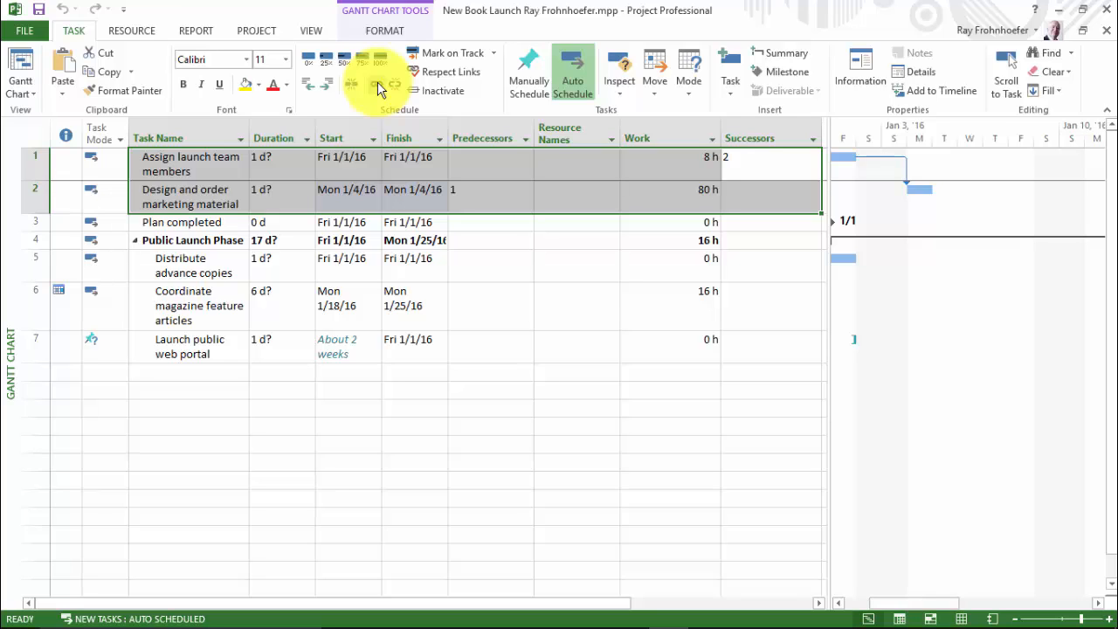
- Set "Design and order marketing material" as the Finish-to-Start predecessor of "Plan completed" in its task information
{"action": "left_click", "coordinate": [212, 225]}
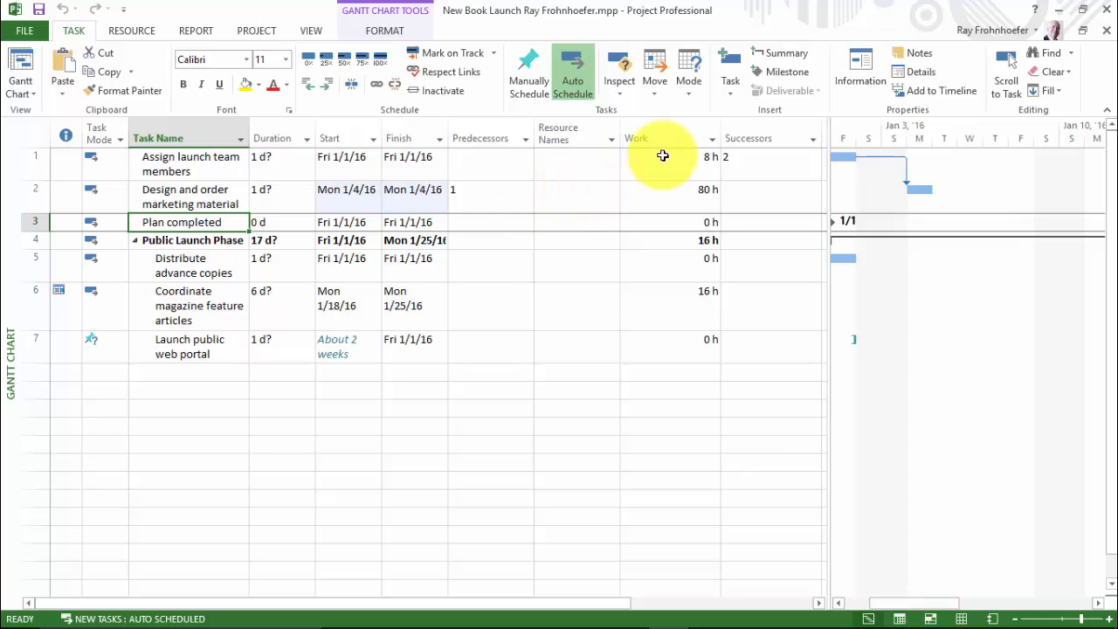
{"action": "left_click", "coordinate": [860, 74]}
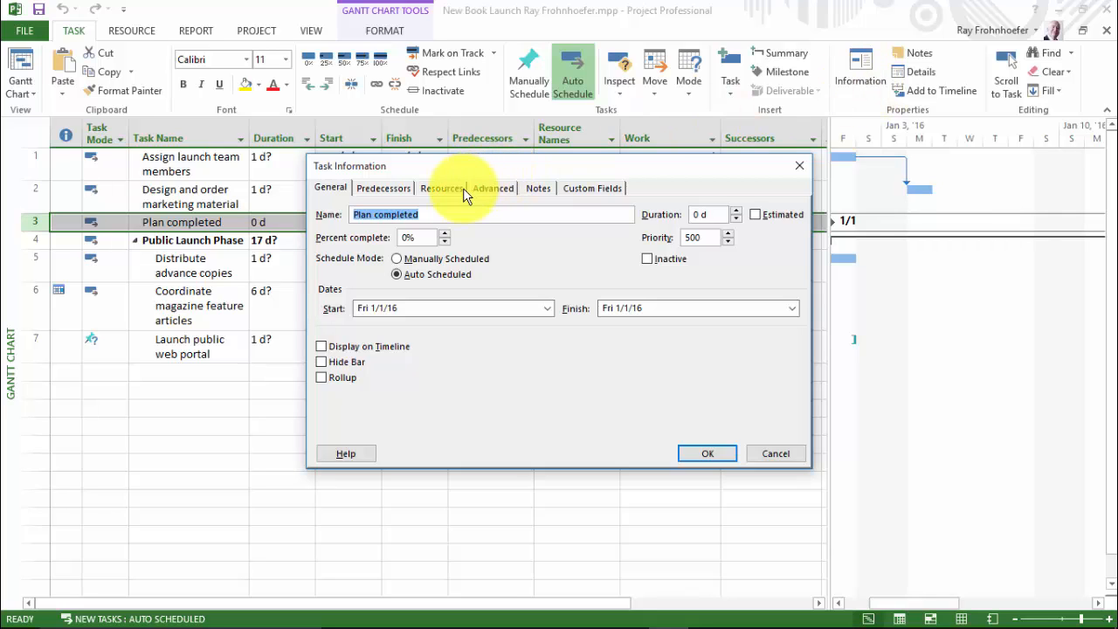
{"action": "left_click", "coordinate": [404, 189]}
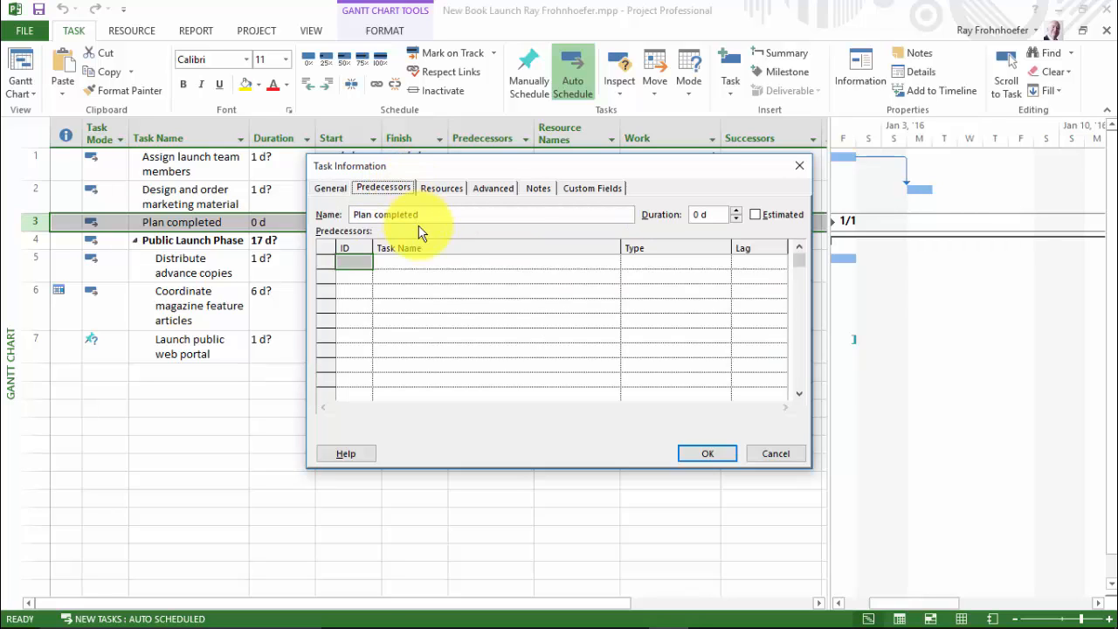
{"action": "left_click", "coordinate": [428, 259]}
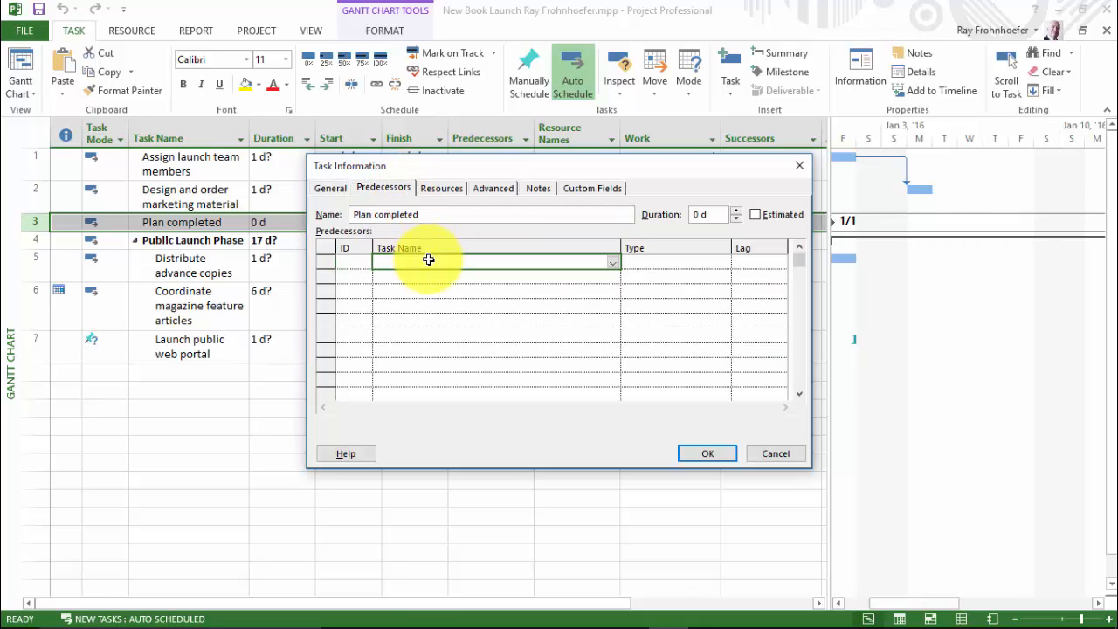
{"action": "left_click", "coordinate": [614, 266]}
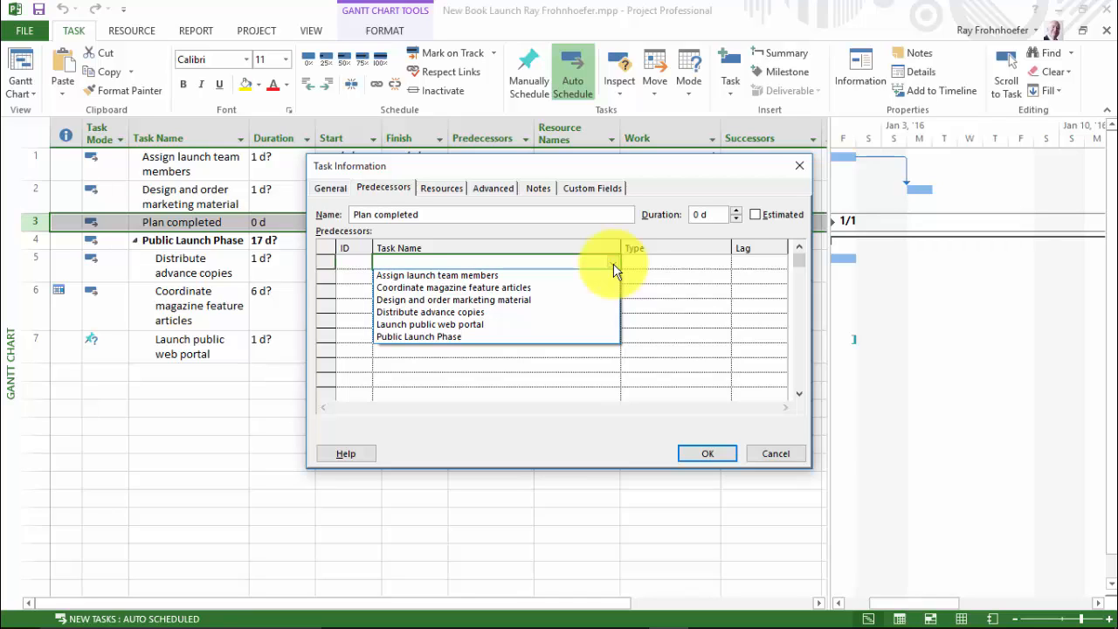
{"action": "left_click", "coordinate": [597, 298]}
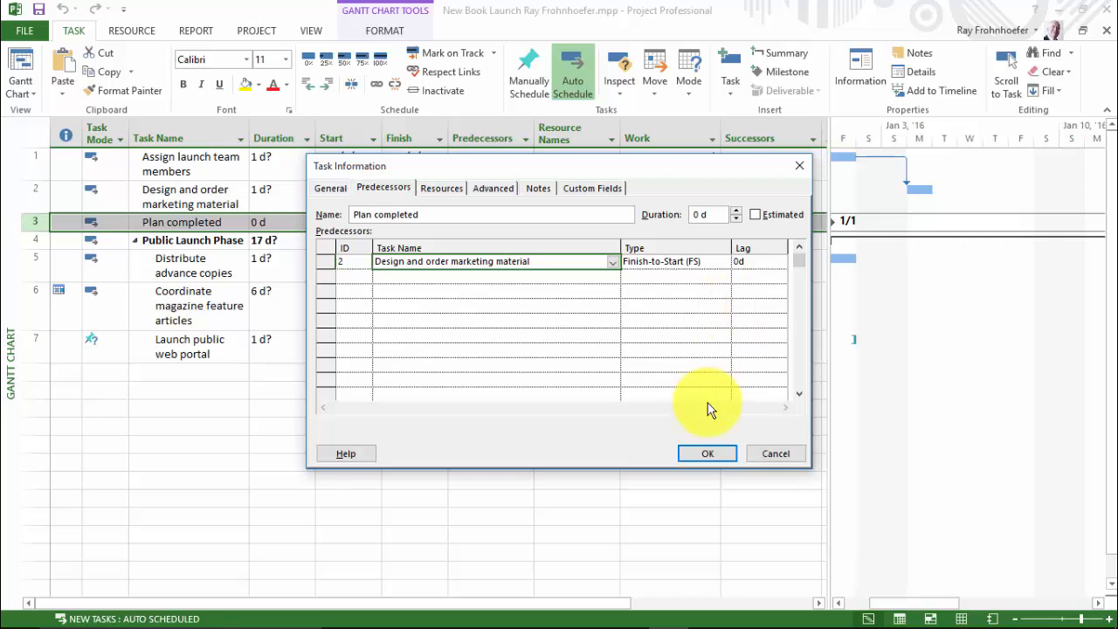
{"action": "left_click", "coordinate": [709, 453]}
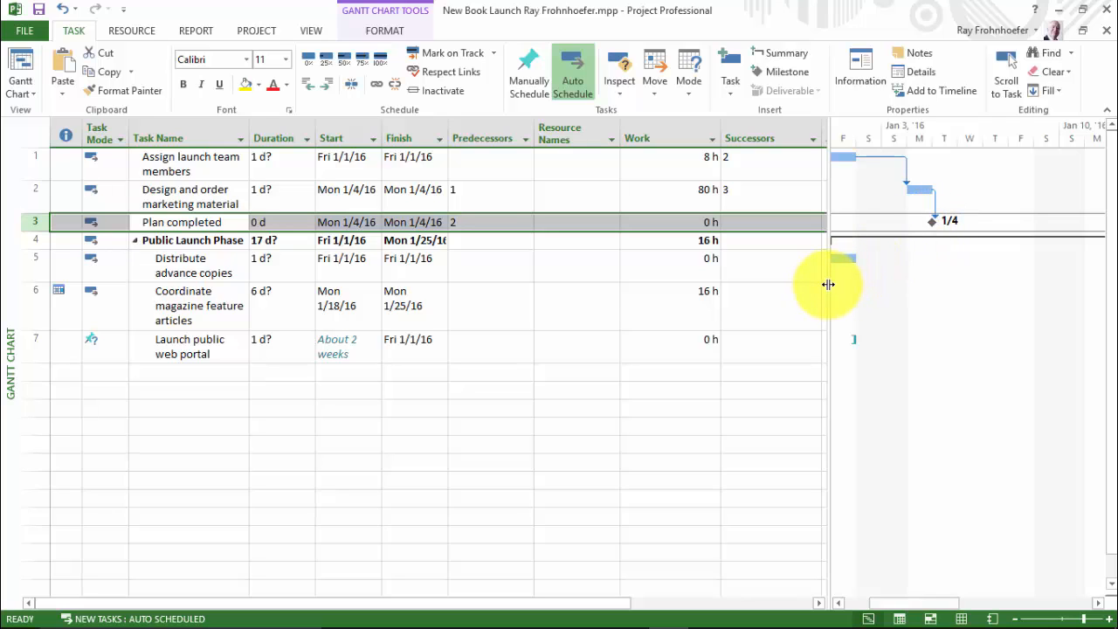
- Enlarge the Gantt chart area and link the "Plan completed" milestone to the "Distribute advance copies" bar in the chart
{"action": "left_click_drag", "start_coordinate": [828, 284], "coordinate": [647, 282]}
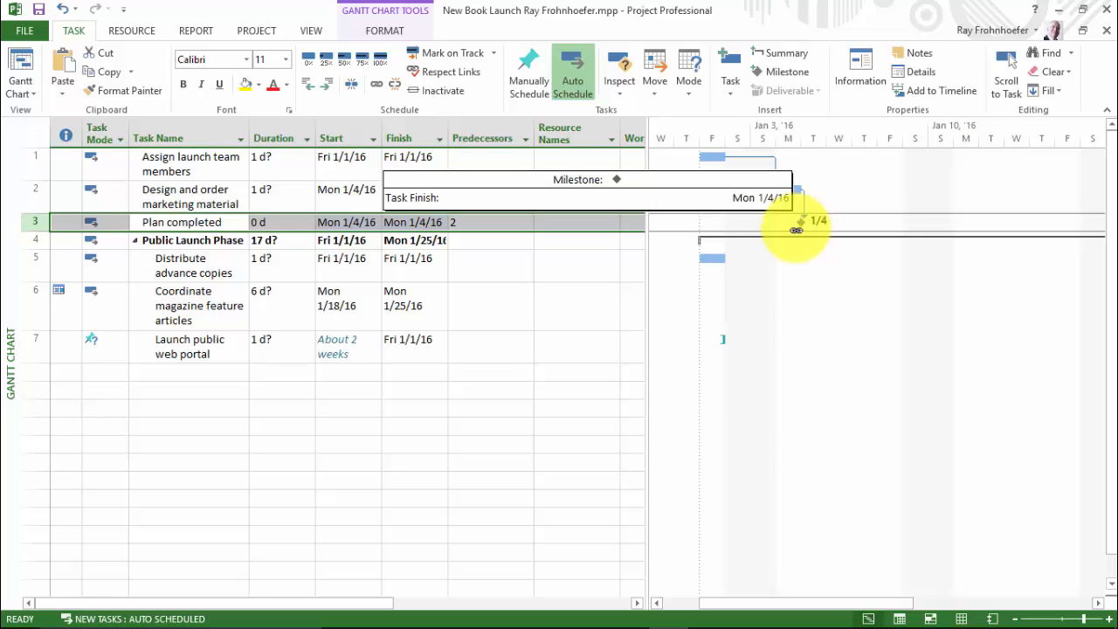
{"action": "left_click_drag", "start_coordinate": [801, 223], "coordinate": [701, 259]}
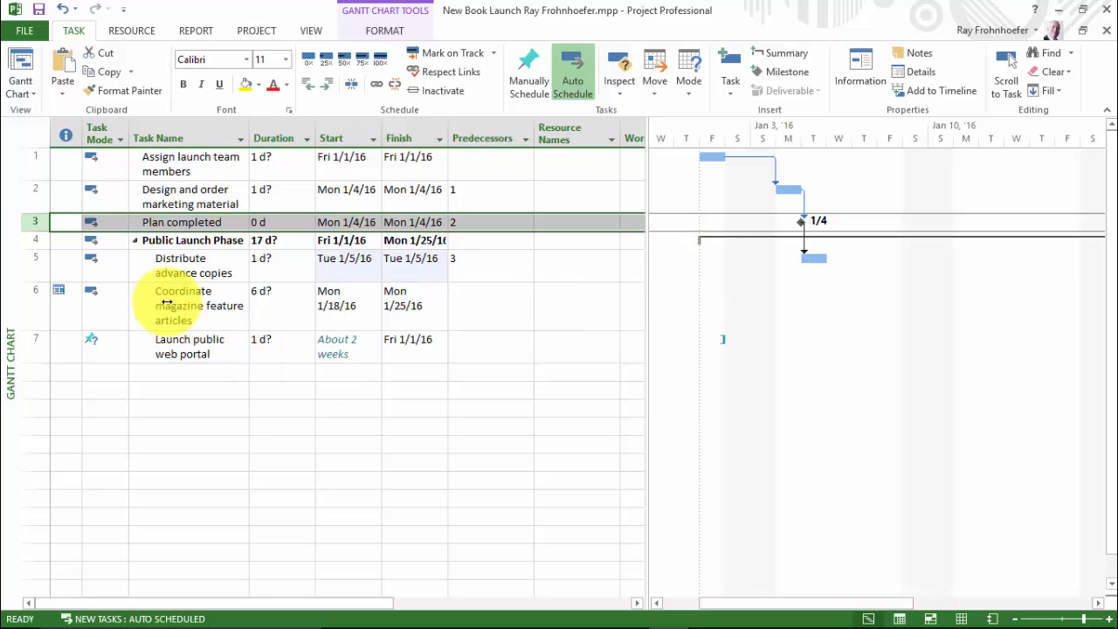
- Link "Distribute advance copies" to "Coordinate magazine feature articles", and link that task to "Launch public web portal"
{"action": "left_click", "coordinate": [218, 323]}
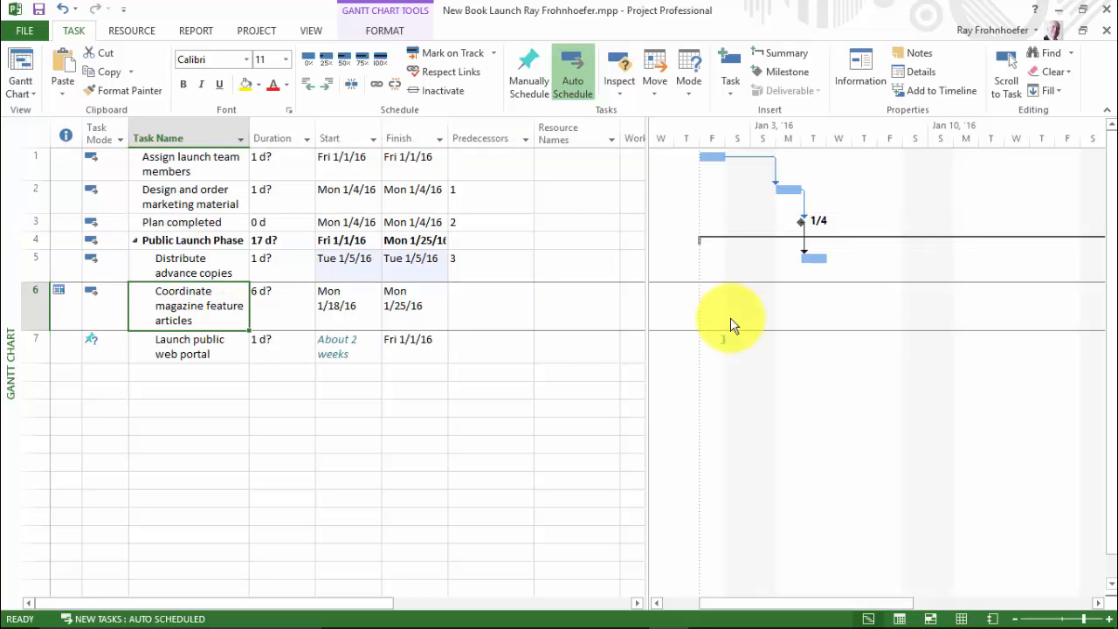
{"action": "left_click", "coordinate": [200, 262]}
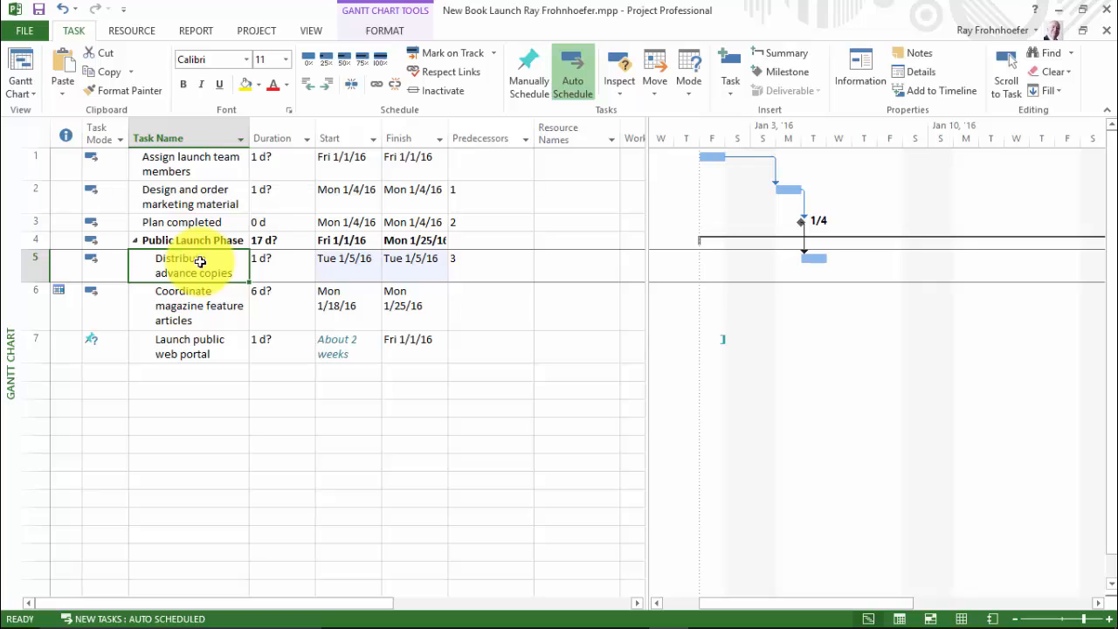
{"action": "left_click", "coordinate": [200, 320], "text": "shift"}
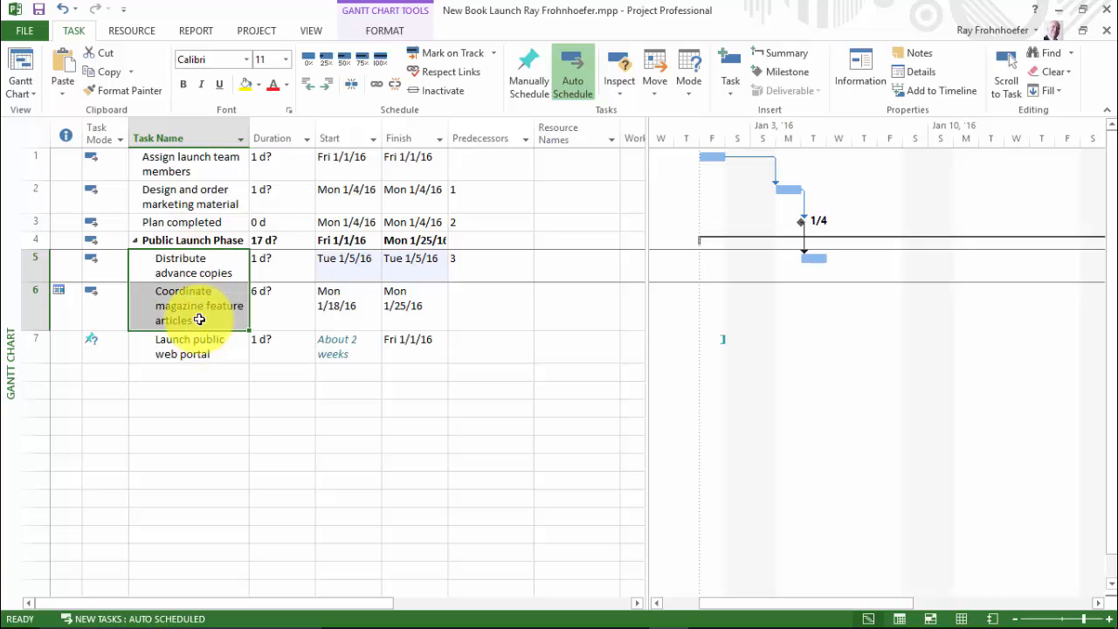
{"action": "left_click", "coordinate": [378, 86]}
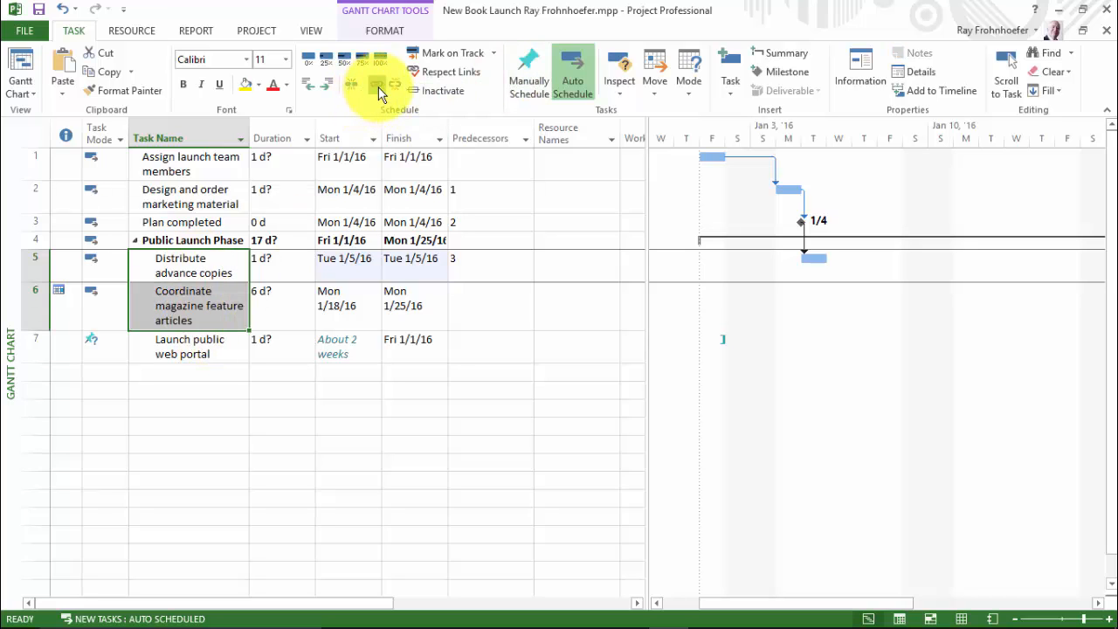
{"action": "left_click", "coordinate": [203, 312]}
{"action": "left_click", "coordinate": [187, 351], "text": "shift"}
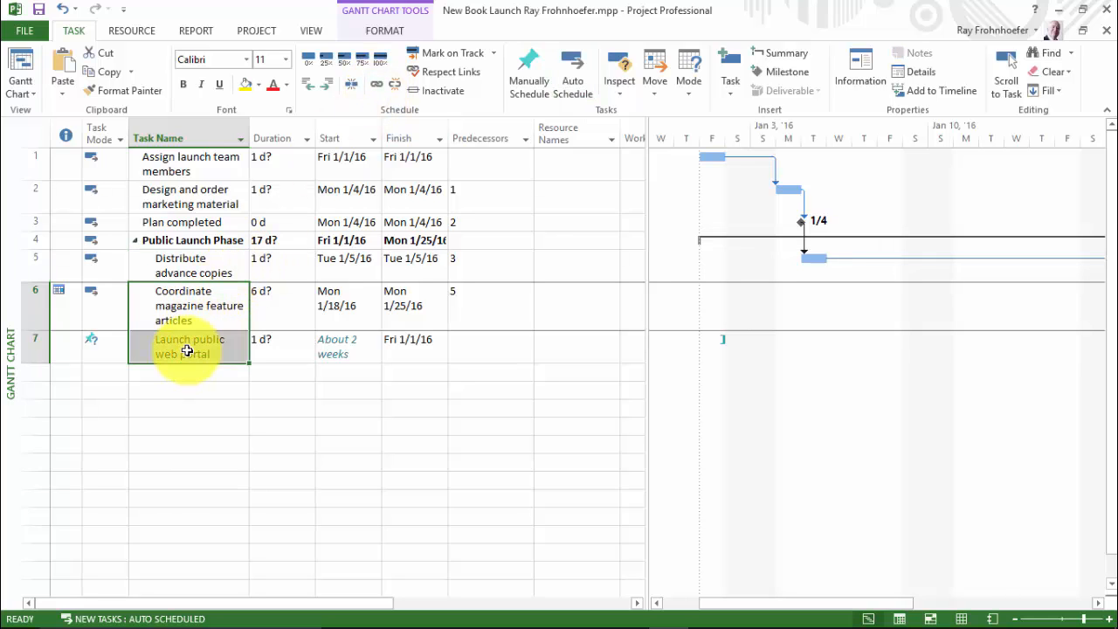
{"action": "left_click", "coordinate": [377, 85]}
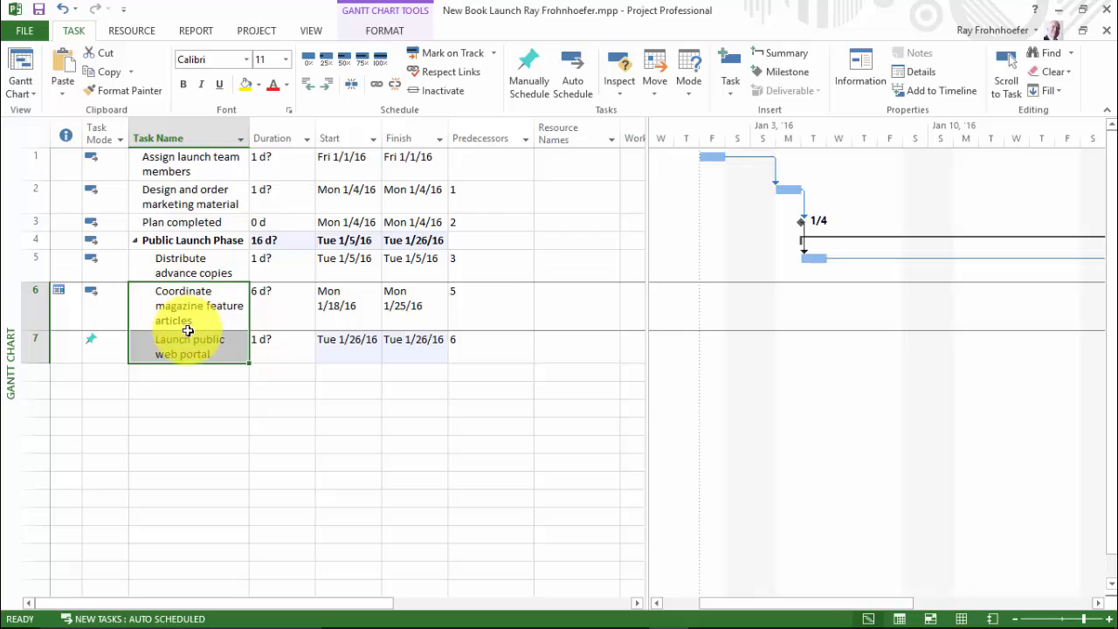
- Add the note "Get recipient list from publicist" to the "Distribute advance copies" task and view its note indicator
{"action": "left_click", "coordinate": [203, 267]}
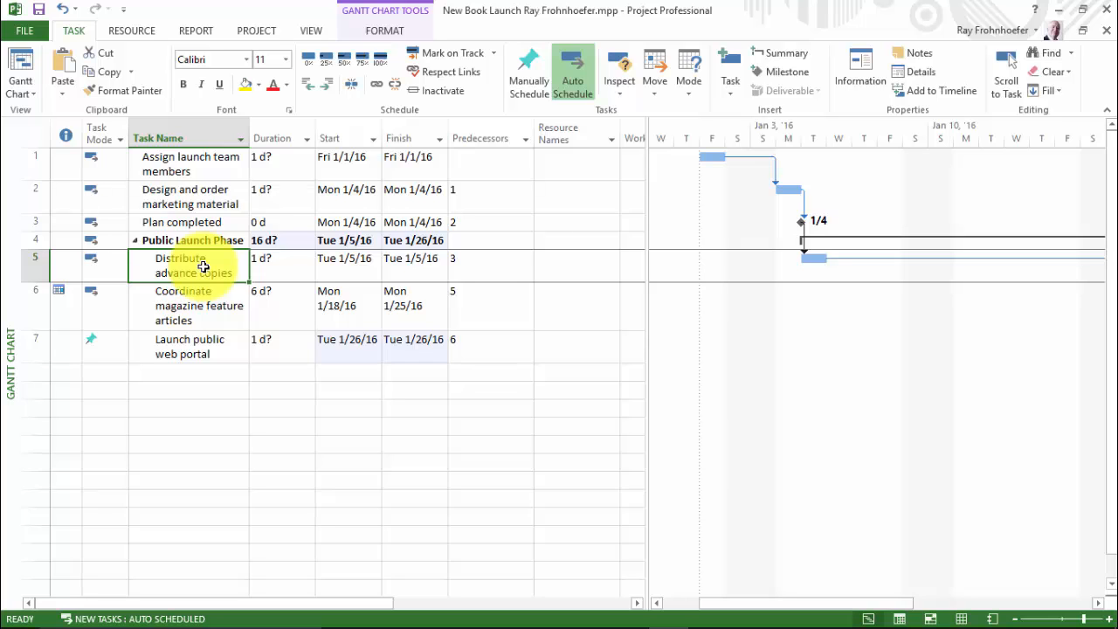
{"action": "right_click", "coordinate": [203, 267]}
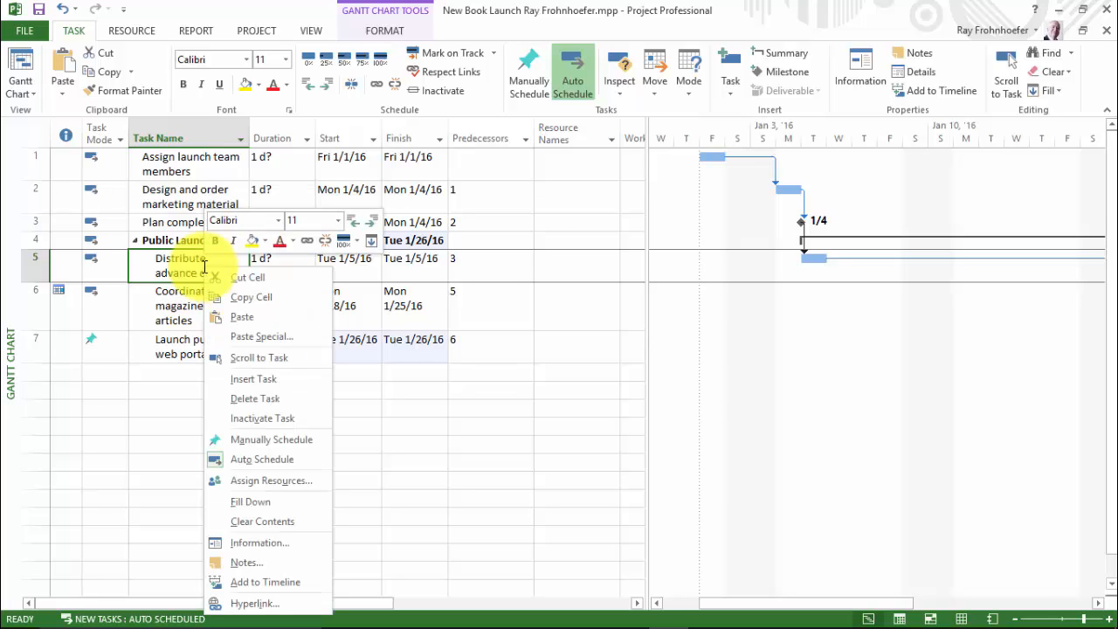
{"action": "left_click", "coordinate": [243, 562]}
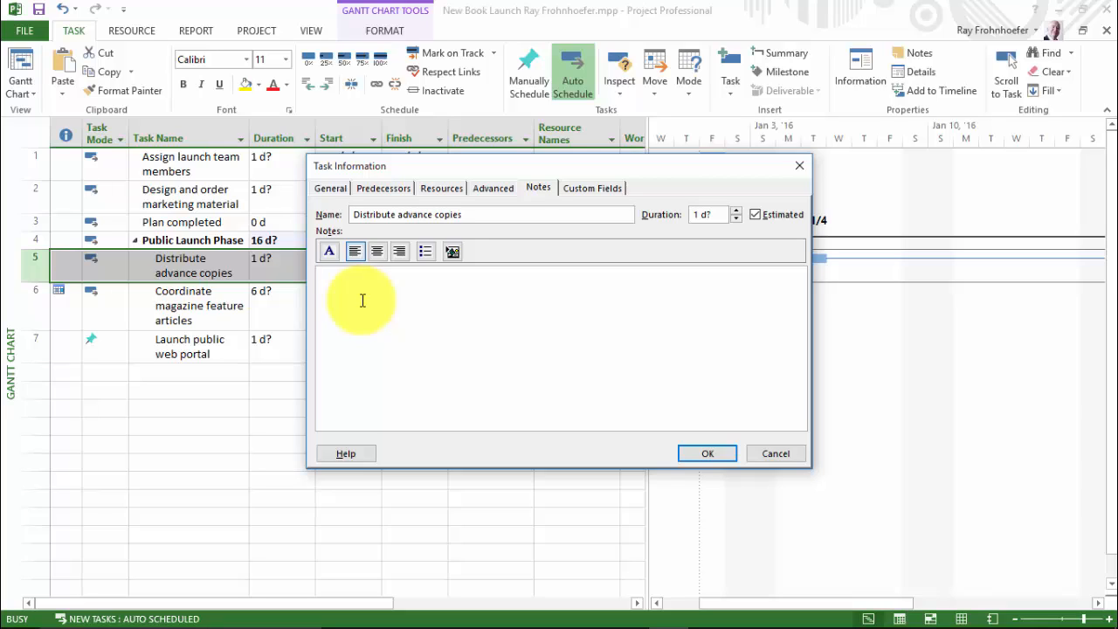
{"action": "type", "text": "Get recipient list from publis"}
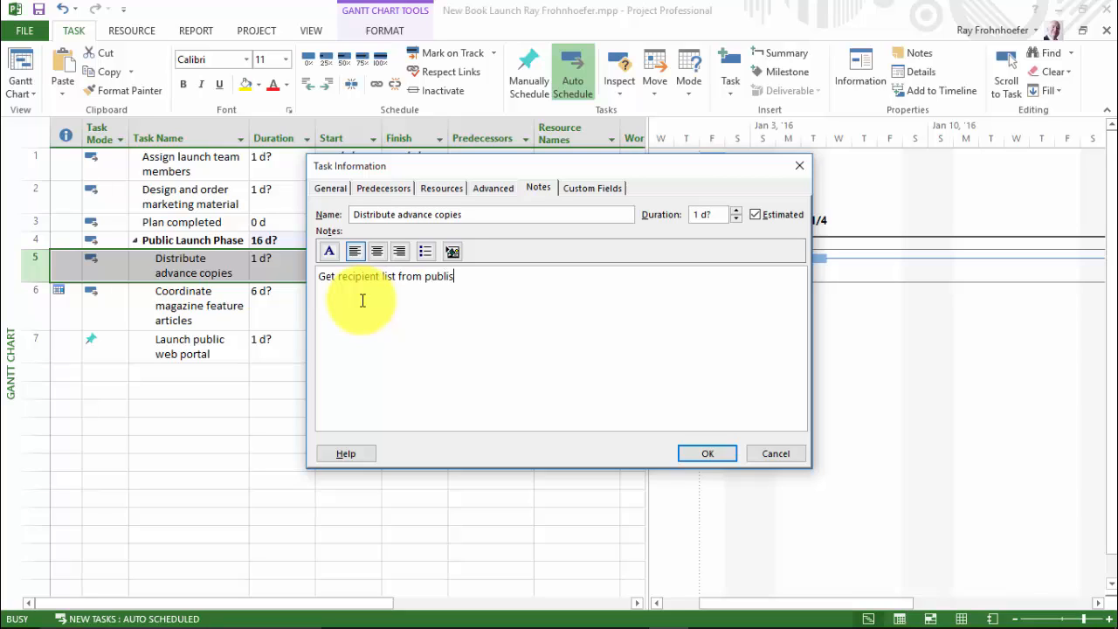
{"action": "type", "text": "cist"}
{"action": "left_click", "coordinate": [698, 455]}
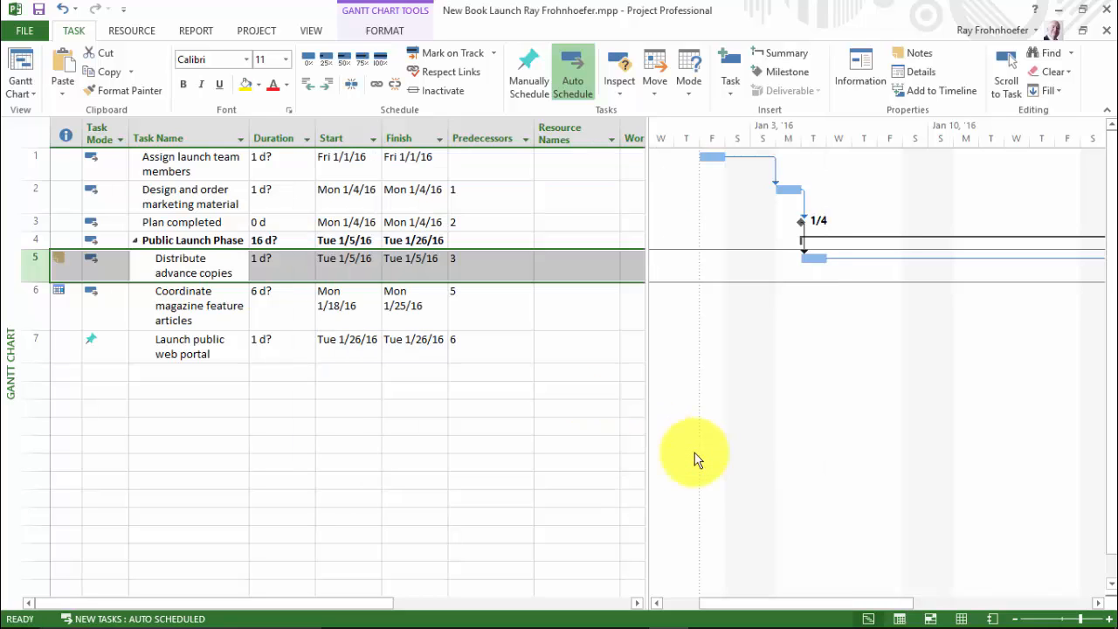
{"action": "left_click", "coordinate": [515, 416]}
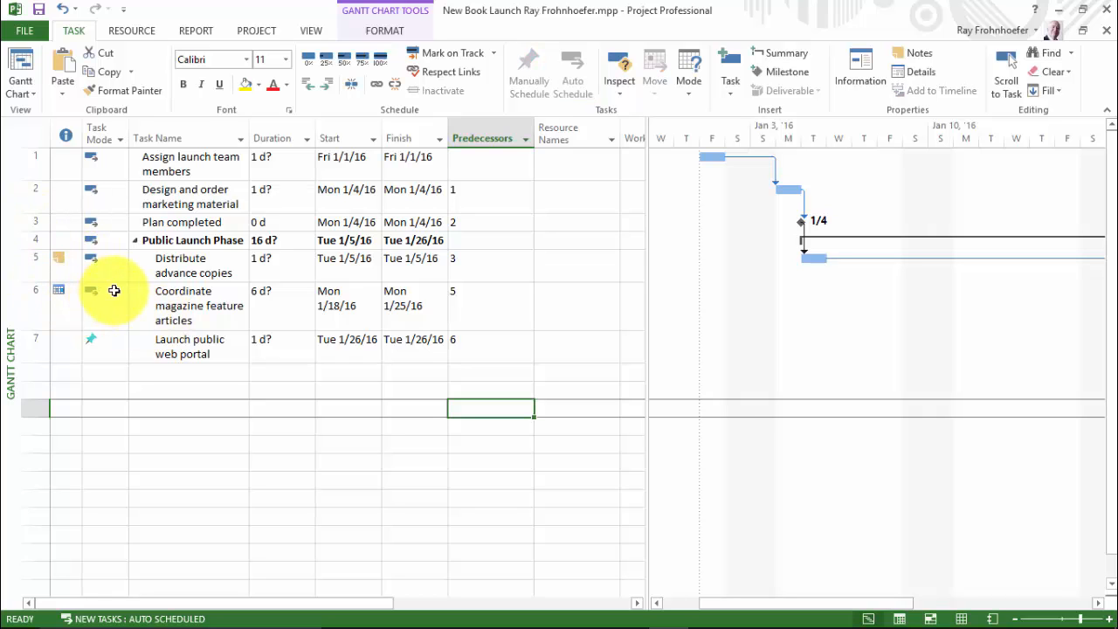
{"action": "mouse_move", "coordinate": [59, 258]}
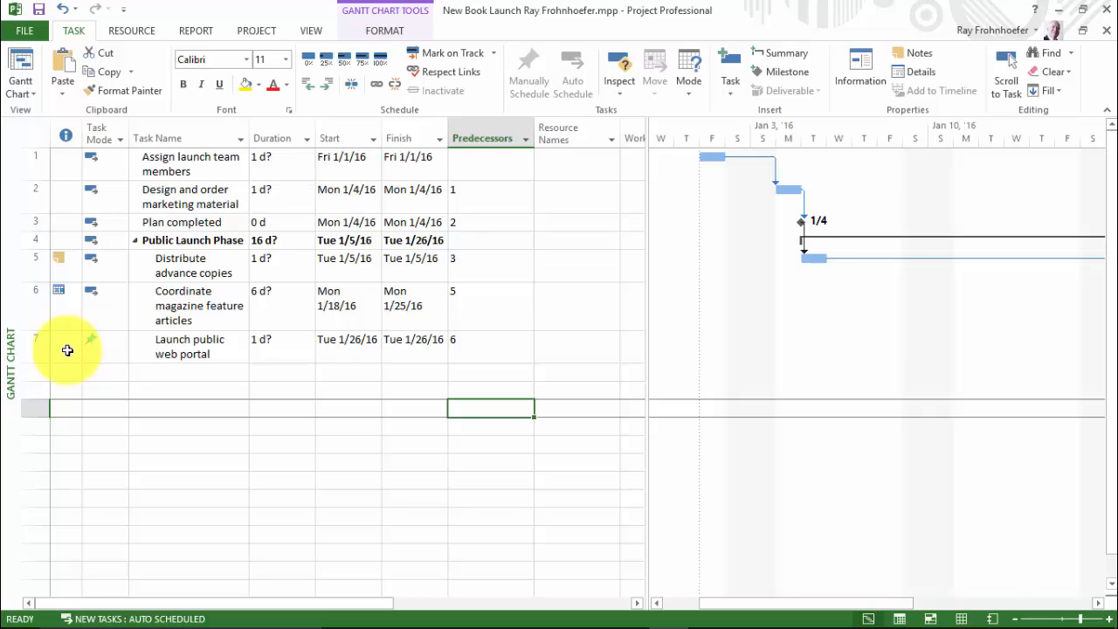
{"action": "left_click", "coordinate": [184, 355]}
{"action": "right_click", "coordinate": [185, 355]}
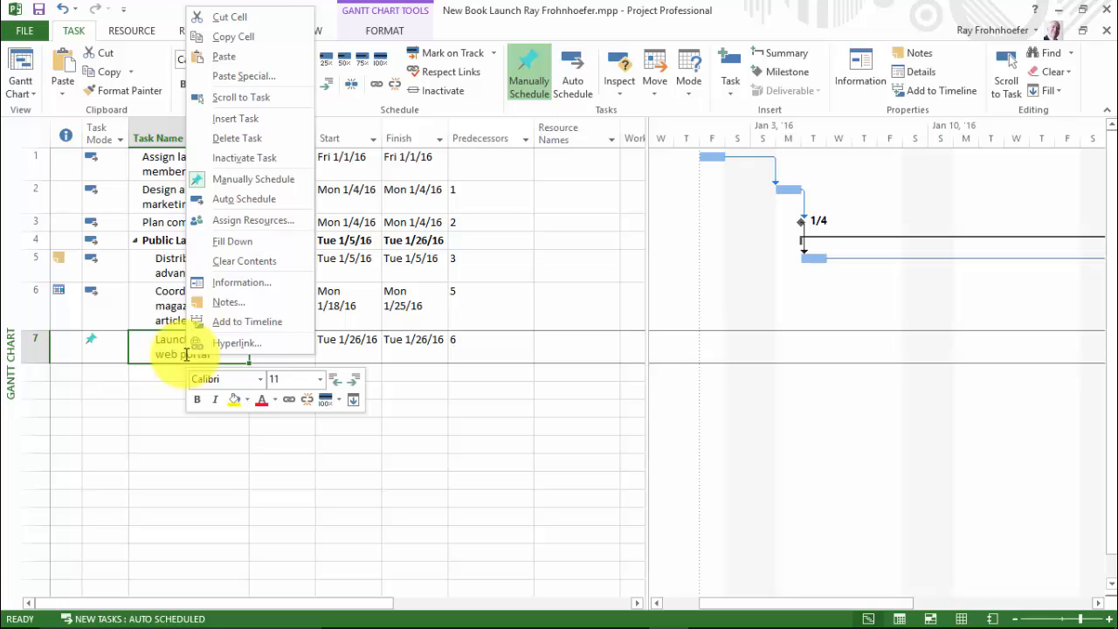
{"action": "left_click", "coordinate": [197, 344]}
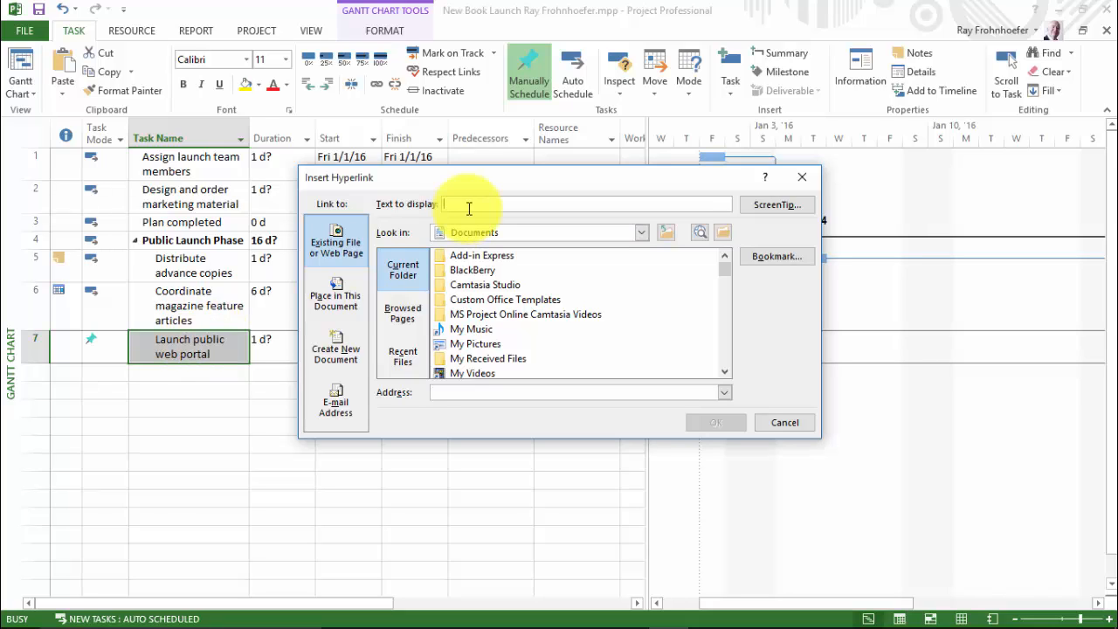
{"action": "type", "text": "Add to Spring 2016 Catalog"}
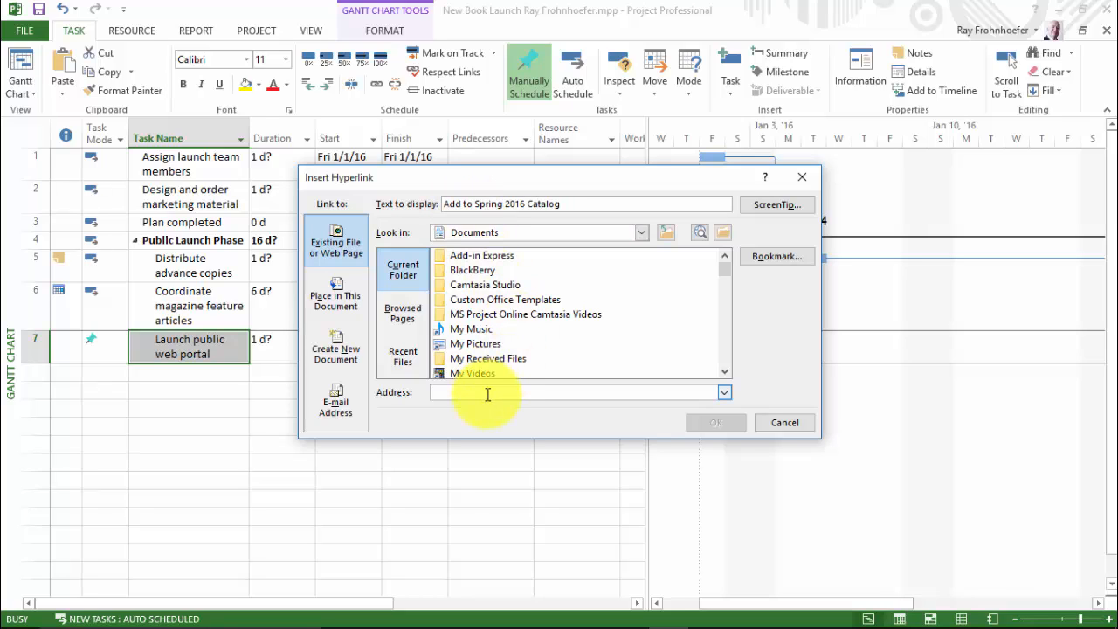
{"action": "type", "text": "htt"}
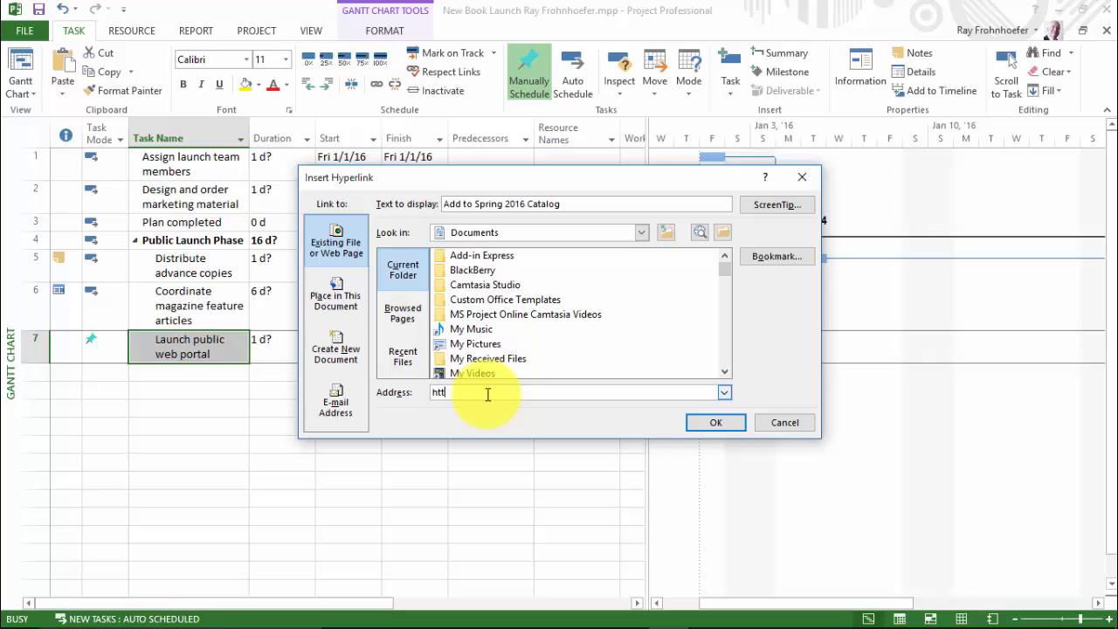
{"action": "type", "text": "p://sdce.edu"}
{"action": "left_click", "coordinate": [728, 425]}
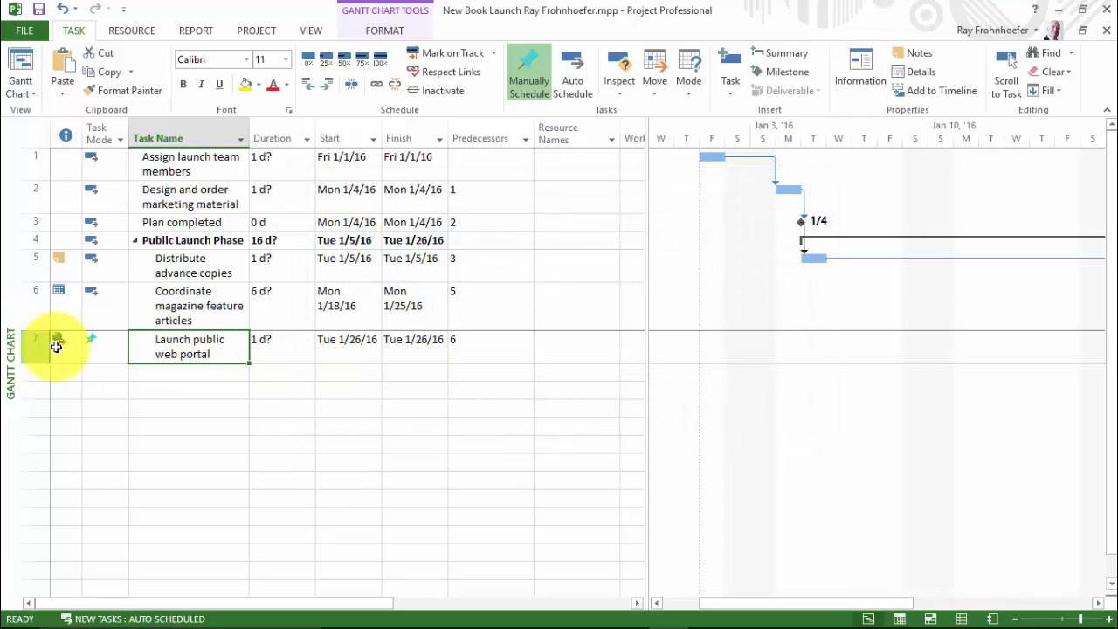
- Open the hyperlink attached to the "Launch public web portal" task
{"action": "mouse_move", "coordinate": [57, 342]}
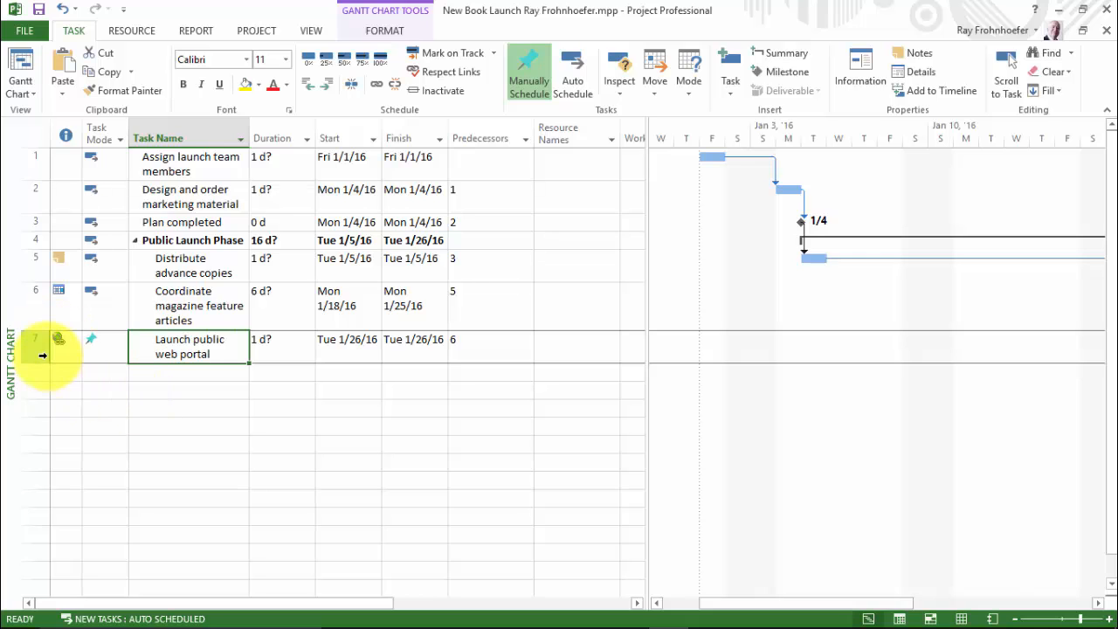
{"action": "right_click", "coordinate": [59, 346]}
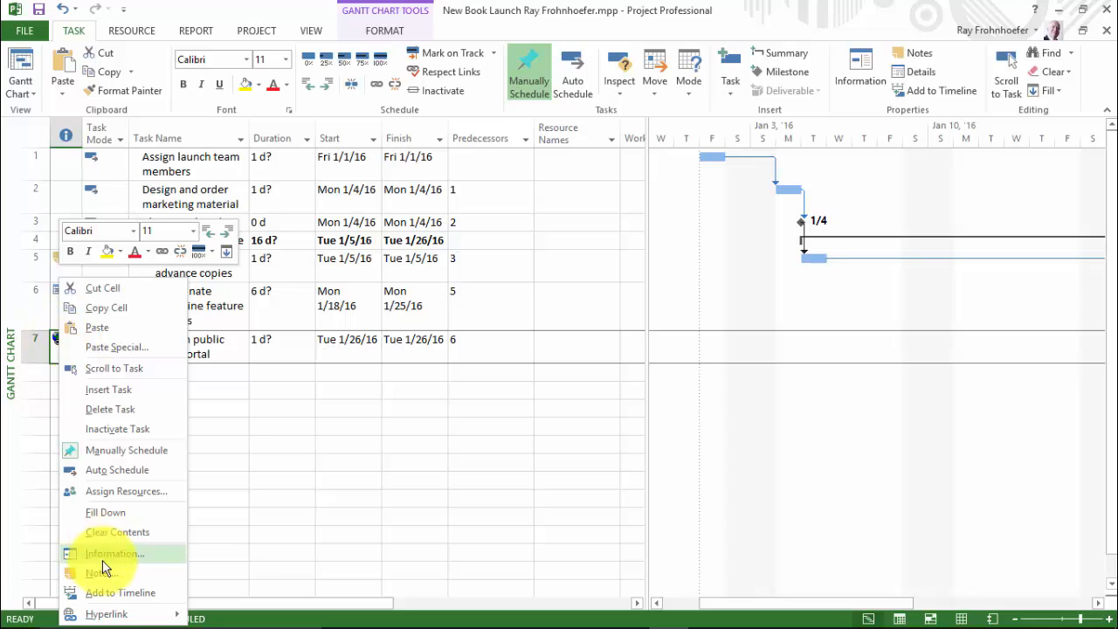
{"action": "mouse_move", "coordinate": [110, 614]}
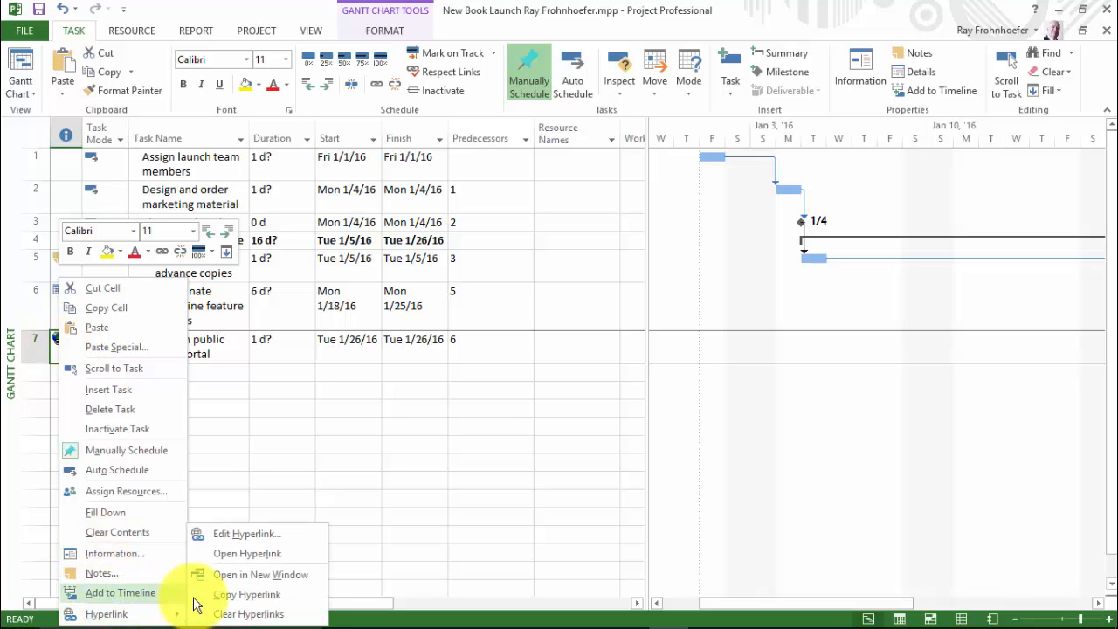
{"action": "left_click", "coordinate": [243, 553]}
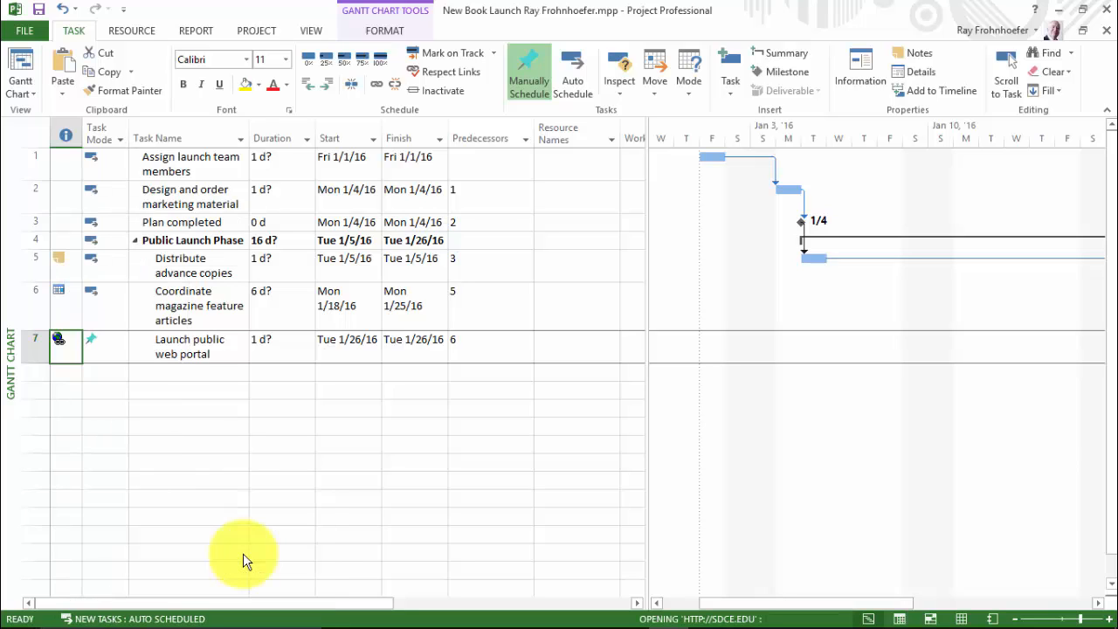